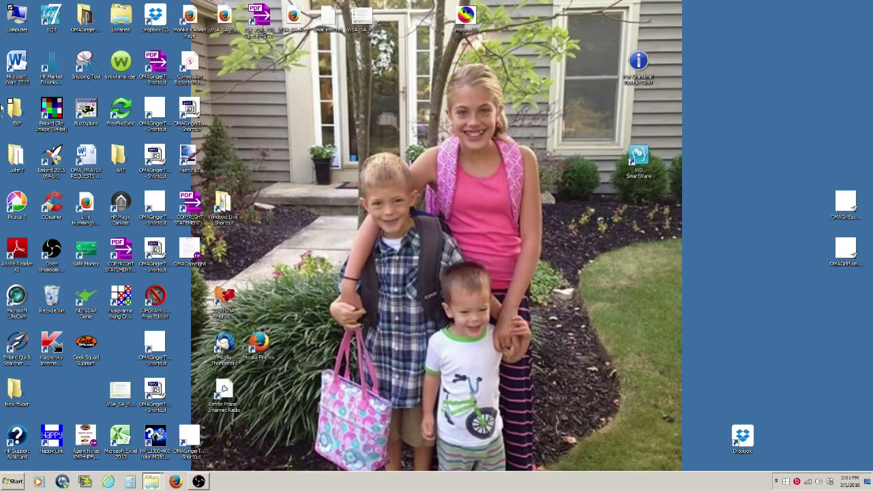
# Step: Open the Computer window from the desktop icon to list all drives
pyautogui.doubleClick(19, 26)
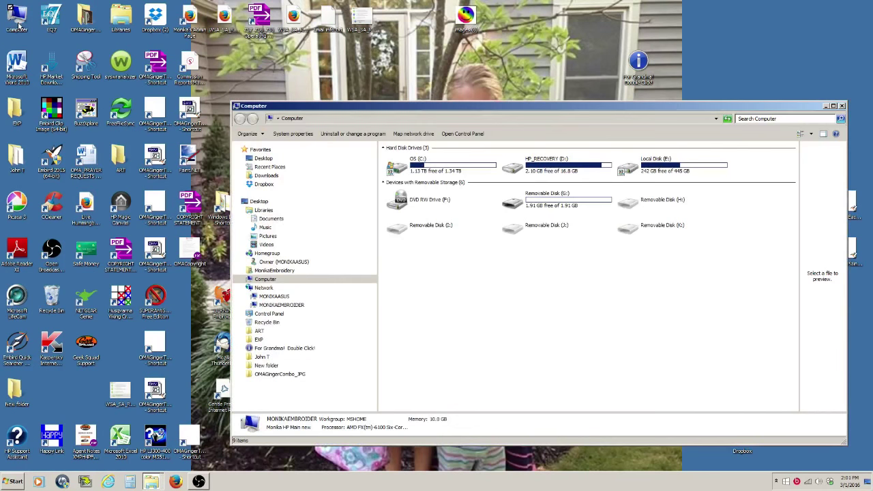
# Step: Go to Local Disk (E:) > _OmasPlace and bring up the Bloom Mug Rug archive's context menu
pyautogui.doubleClick(651, 168)
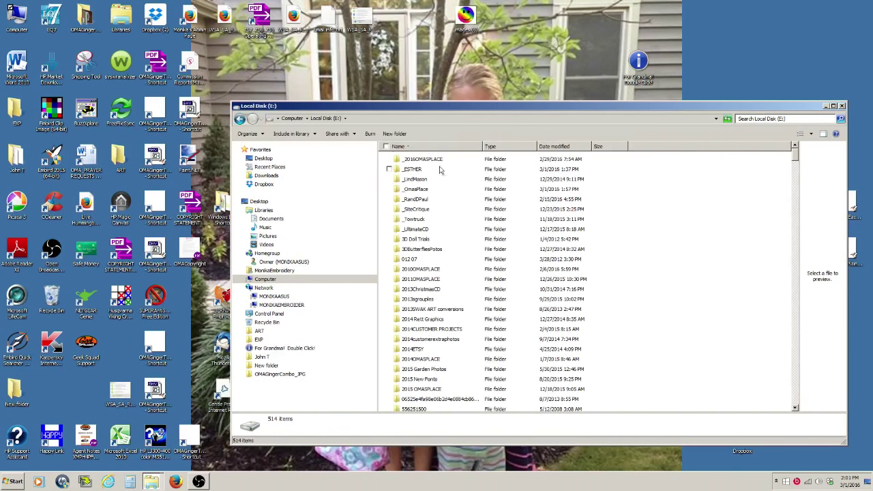
pyautogui.doubleClick(423, 191)
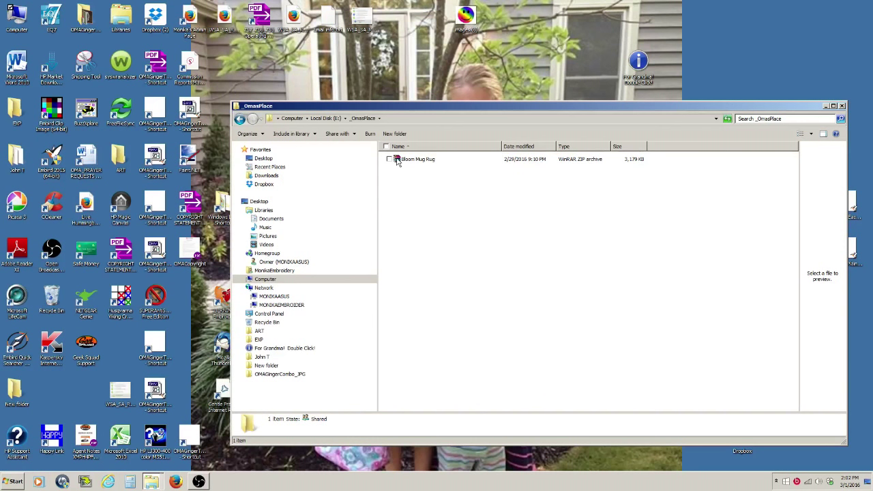
pyautogui.rightClick(397, 161)
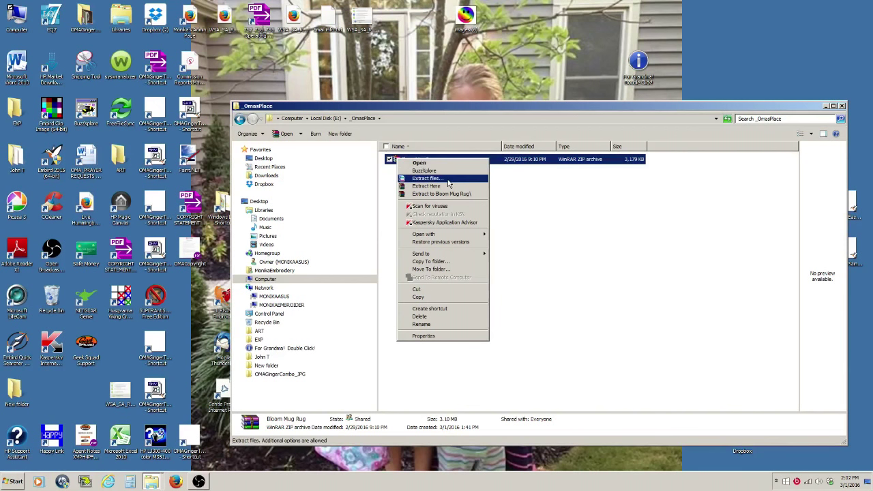
# Step: Extract the archive's files, keeping the default Bloom Mug Rug destination folder
pyautogui.click(448, 179)
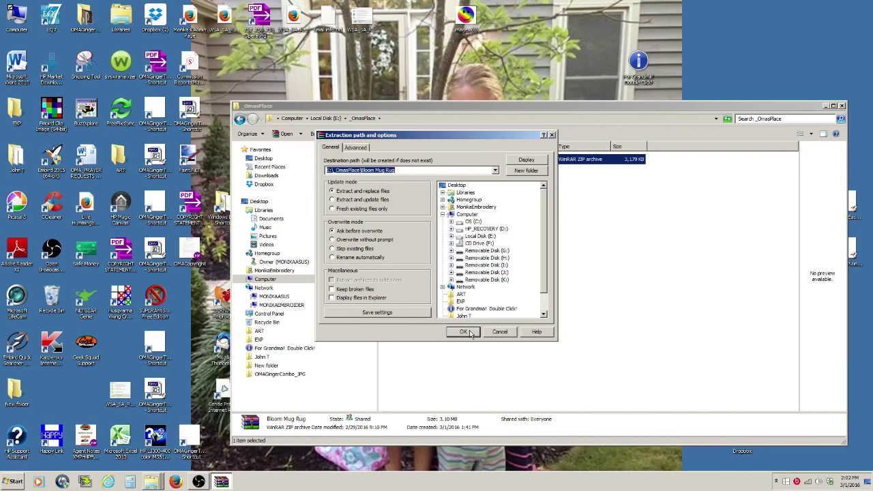
pyautogui.click(464, 332)
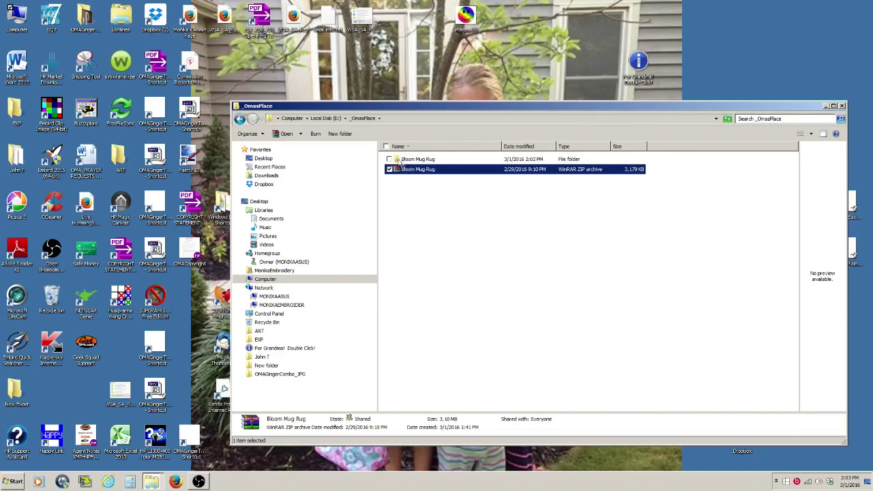
# Step: Open the extracted Bloom Mug Rug folder and its inner Bloom Mug Rug subfolder
pyautogui.click(403, 162)
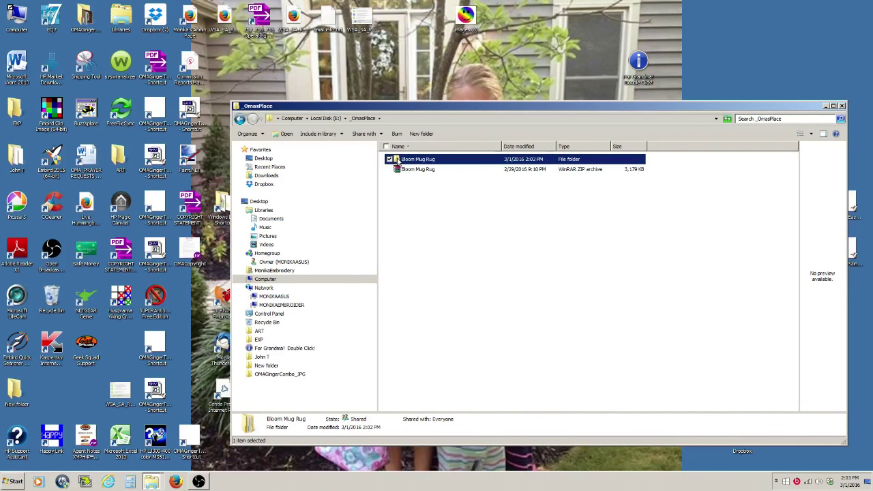
pyautogui.doubleClick(397, 160)
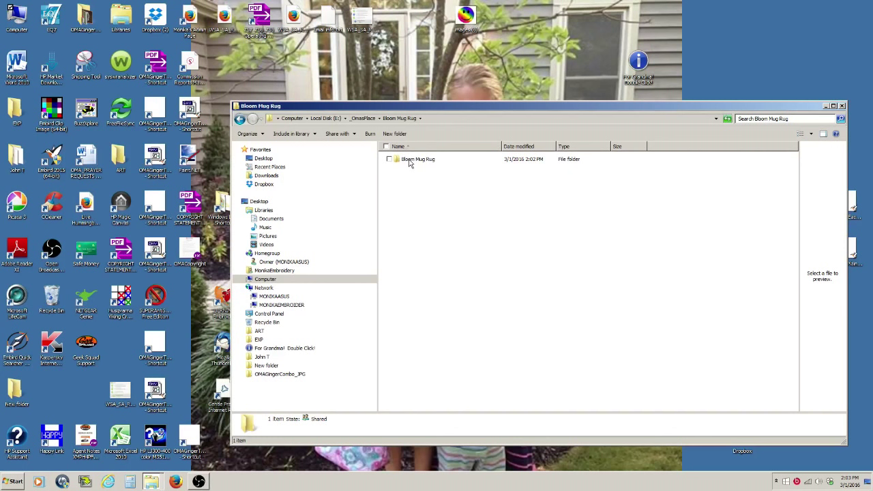
pyautogui.doubleClick(409, 161)
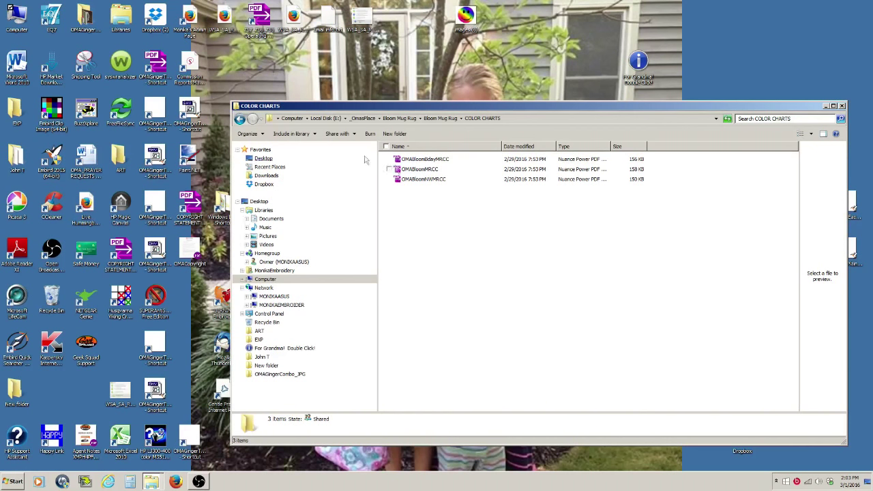
pyautogui.click(239, 118)
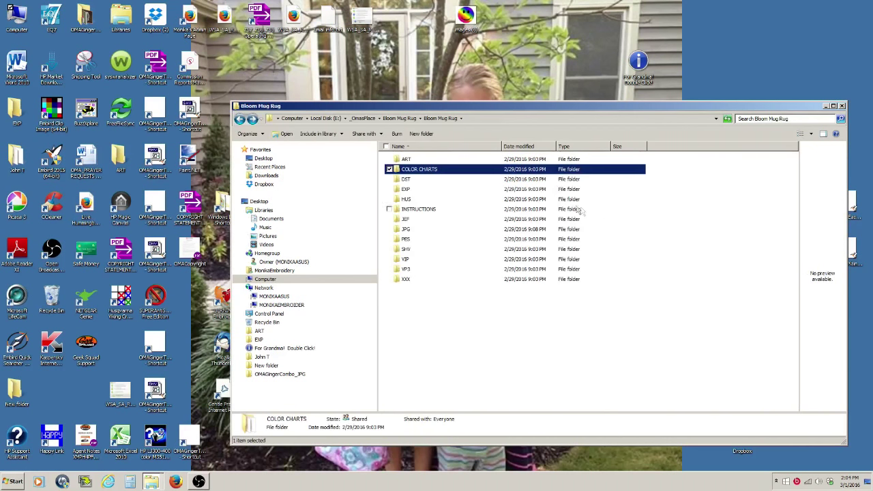
# Step: Look inside the INSTRUCTIONS folder, then return to the inner Bloom Mug Rug folder
pyautogui.click(424, 212)
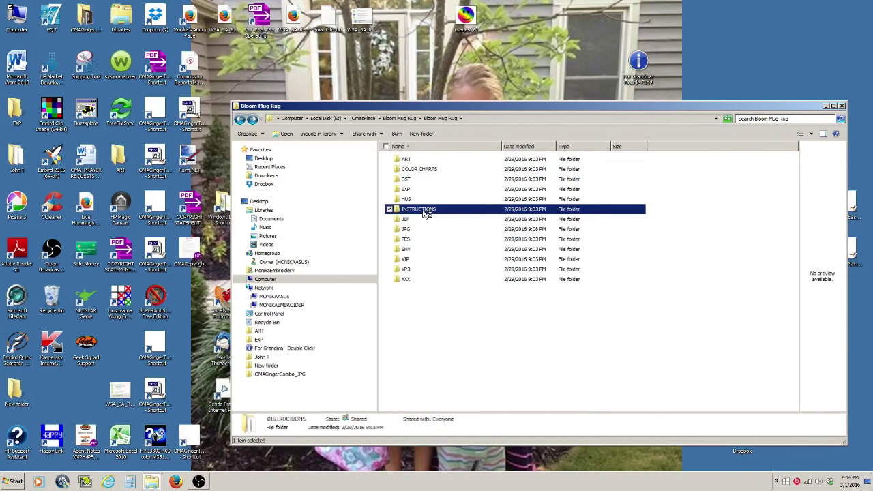
pyautogui.doubleClick(424, 213)
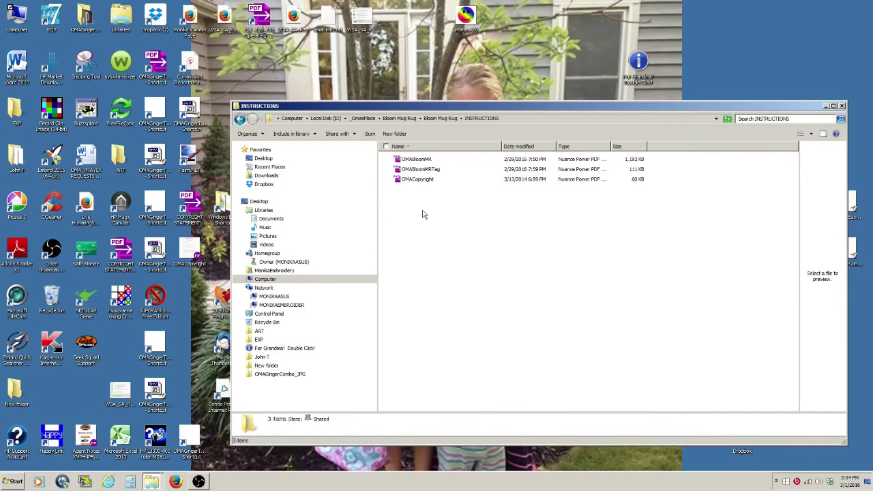
pyautogui.click(243, 123)
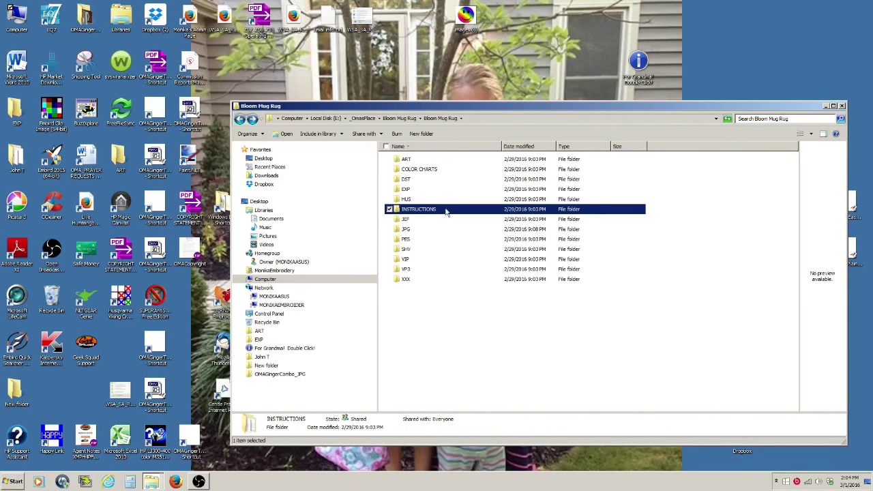
# Step: Copy the OMABloomBdayMR stitch file from the PES folder, then go back
pyautogui.doubleClick(405, 240)
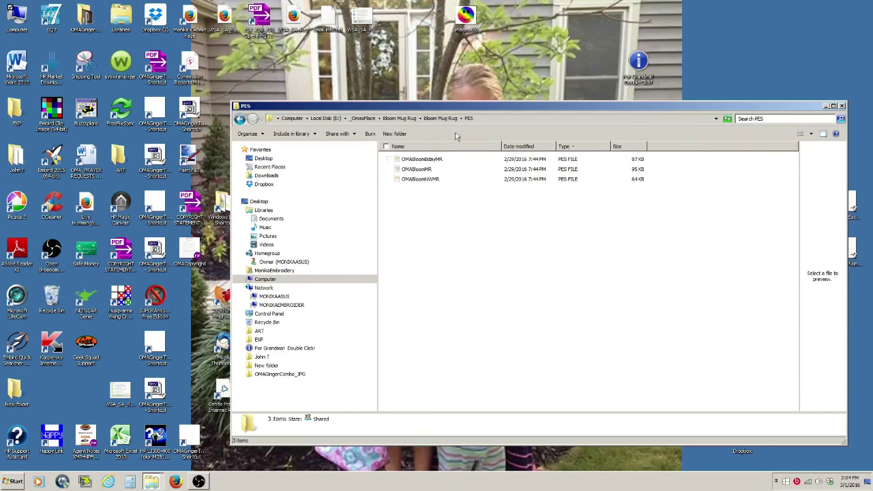
pyautogui.click(434, 161)
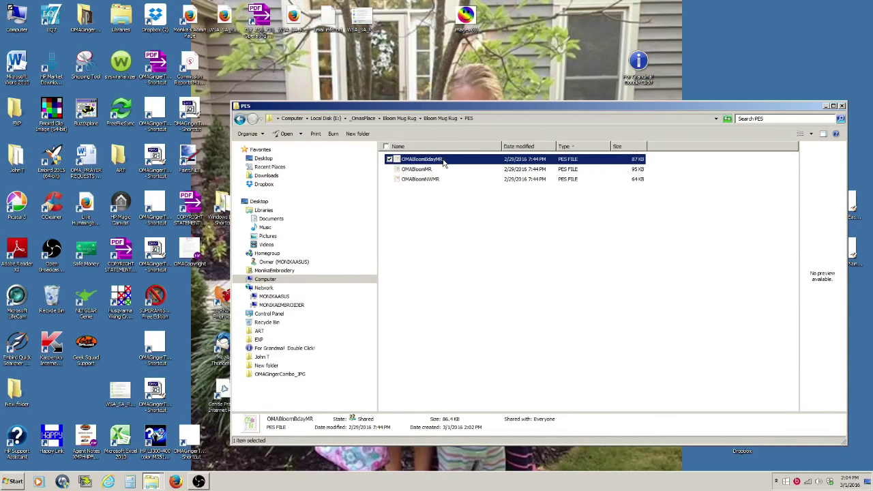
pyautogui.click(455, 198)
pyautogui.rightClick(441, 160)
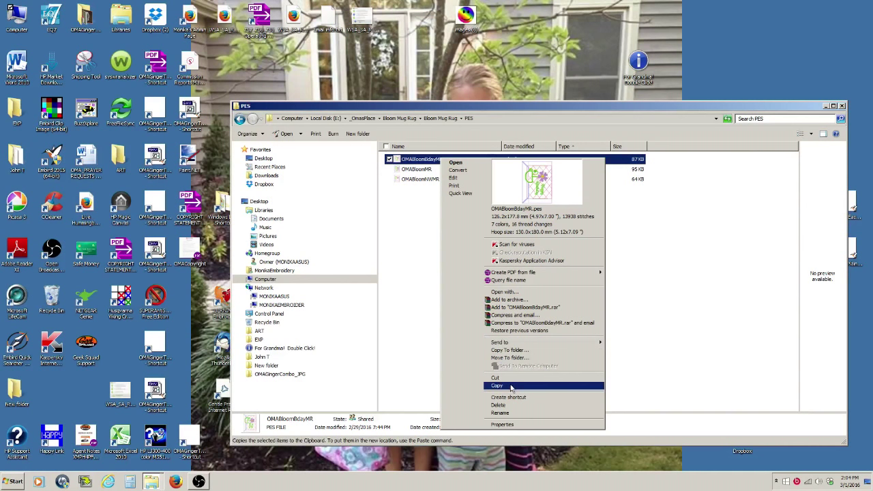
pyautogui.click(511, 387)
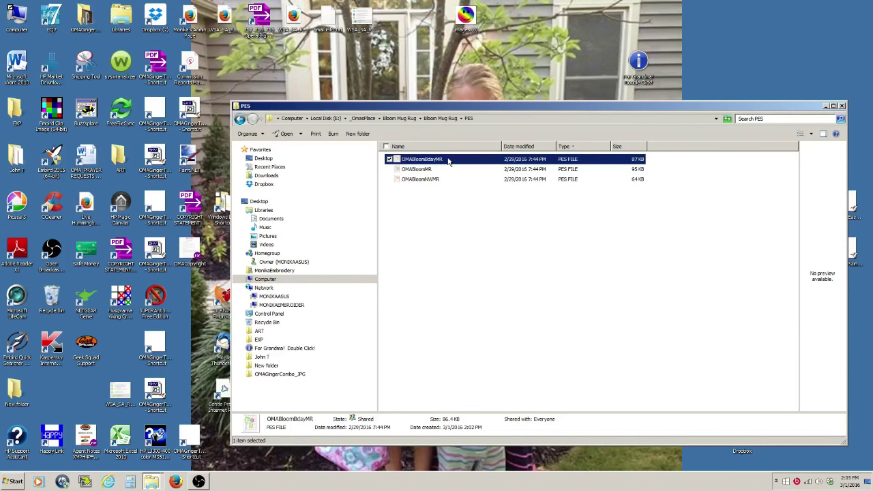
pyautogui.click(239, 120)
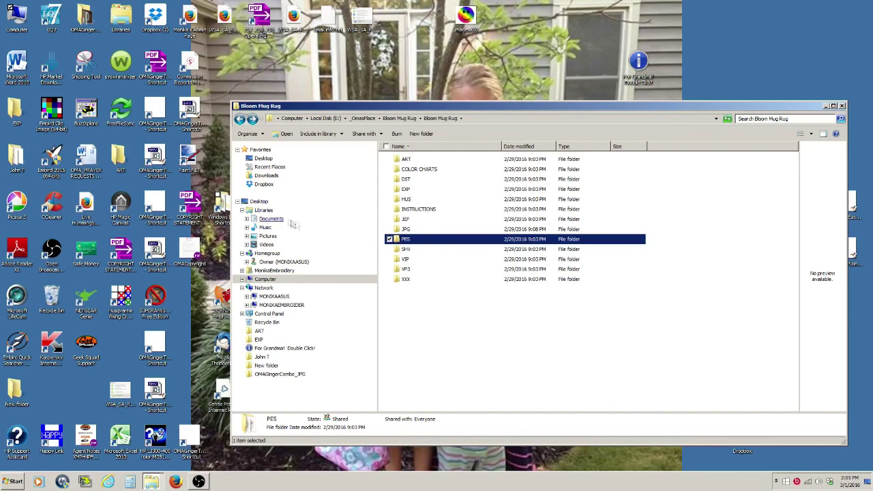
# Step: Paste the OMABloomBdayMR file onto the empty Removable Disk (G:)
pyautogui.click(266, 279)
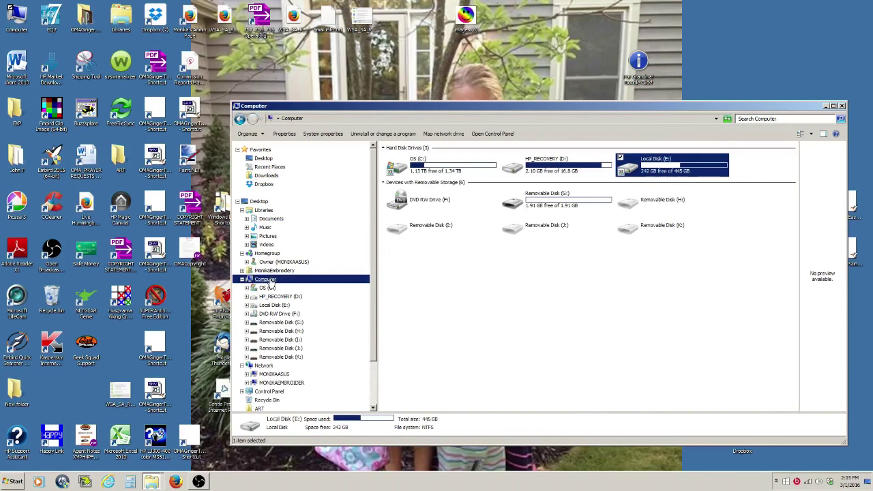
pyautogui.doubleClick(540, 205)
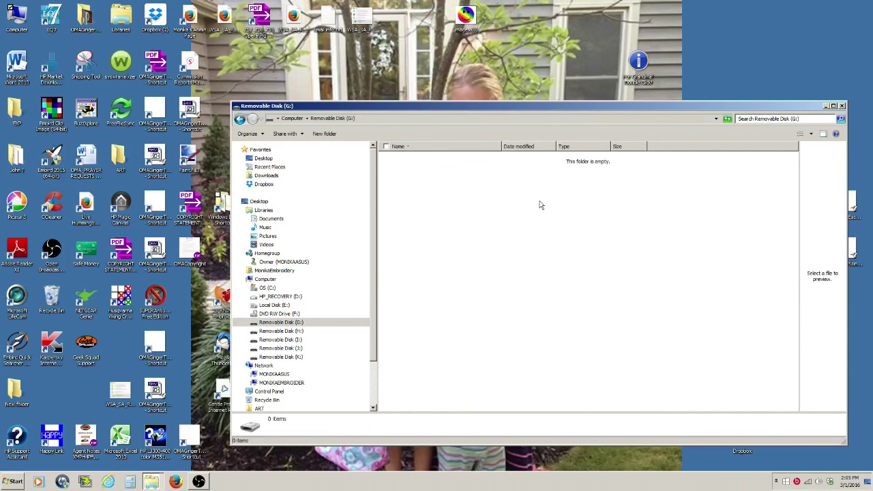
pyautogui.rightClick(423, 203)
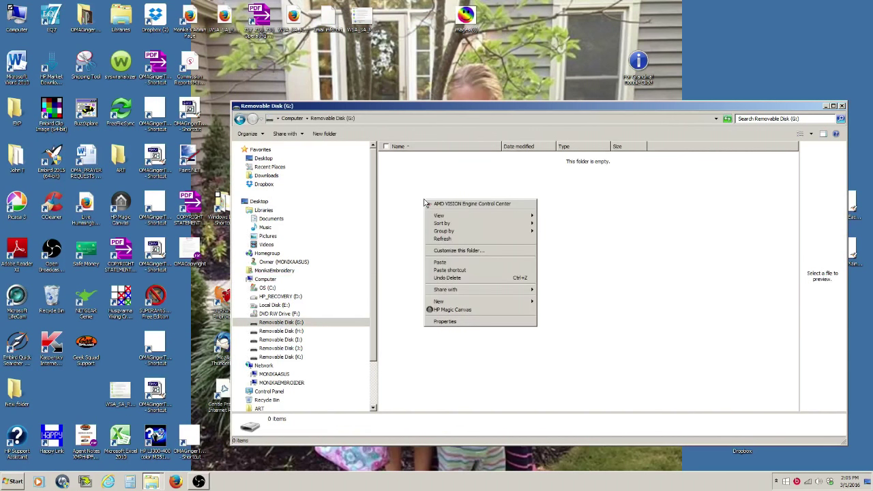
pyautogui.click(443, 263)
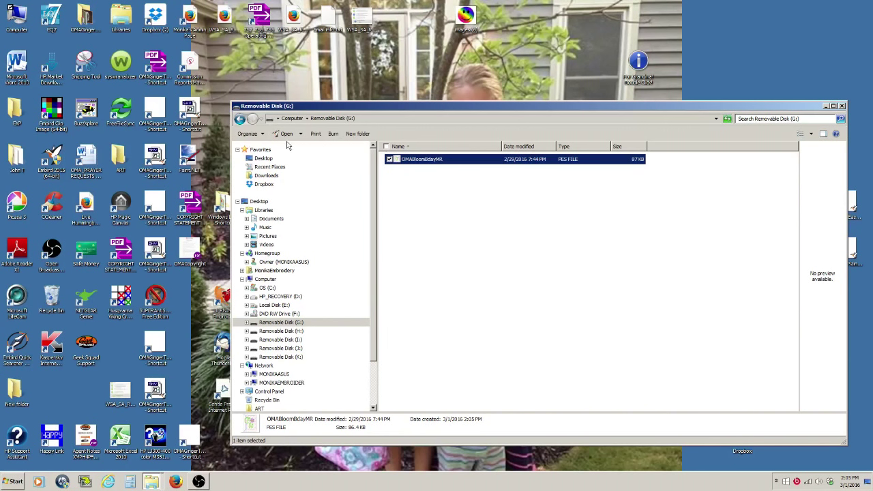
# Step: Return to Bloom Mug Rug, open COLOR CHARTS and copy all three chart PDFs
pyautogui.click(240, 119)
pyautogui.click(241, 119)
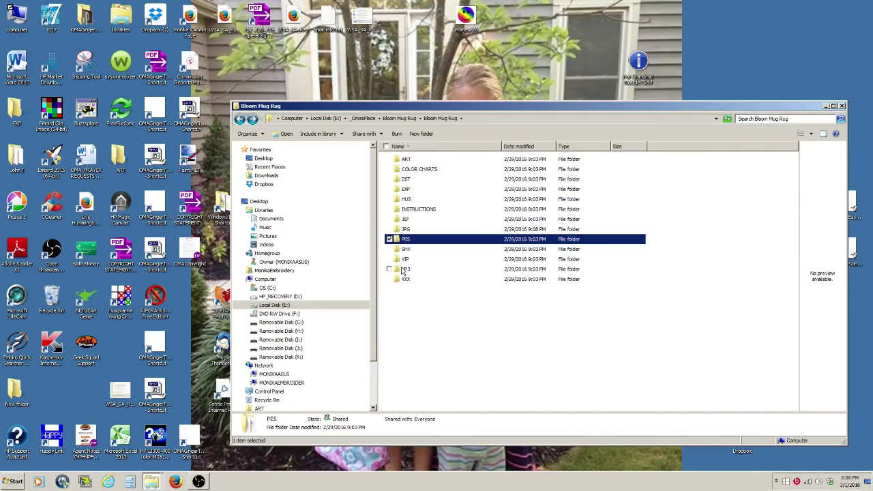
pyautogui.doubleClick(436, 170)
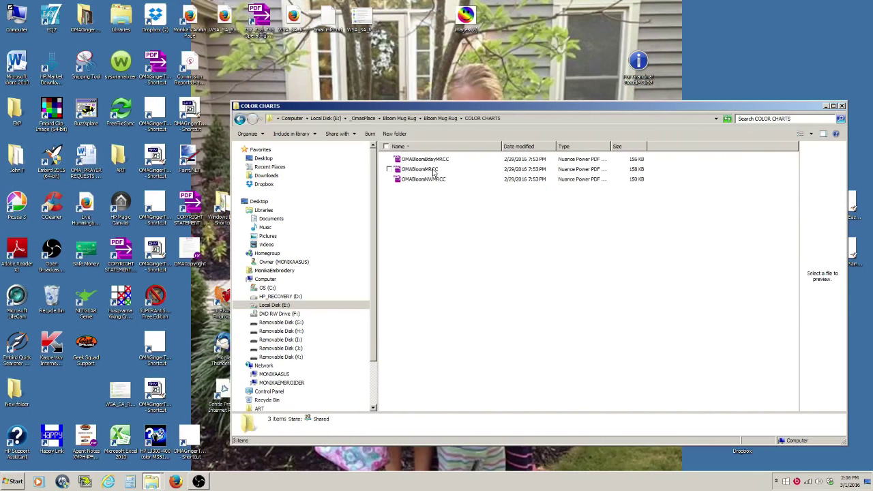
pyautogui.click(439, 161)
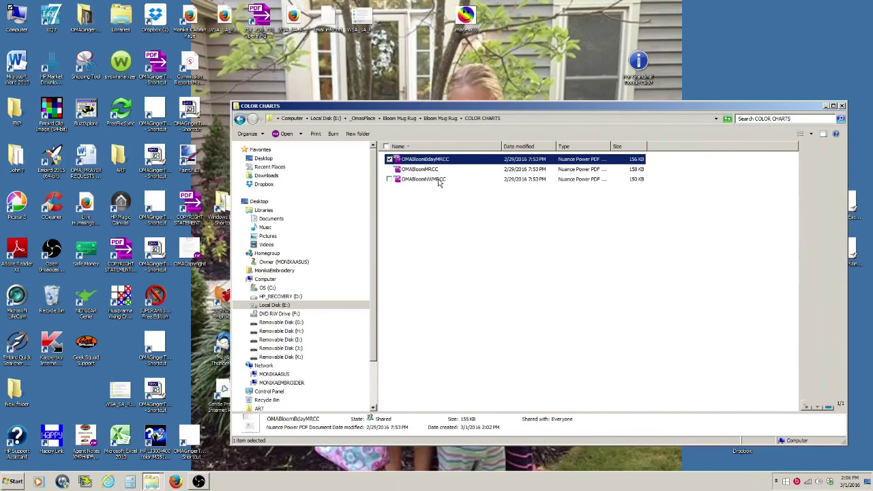
pyautogui.keyDown('shift'); pyautogui.click(440, 180); pyautogui.keyUp('shift')
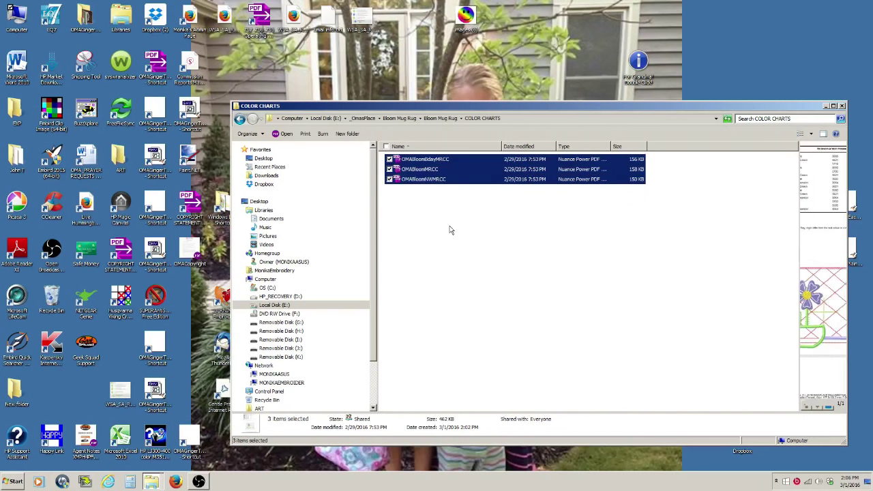
pyautogui.click(443, 161)
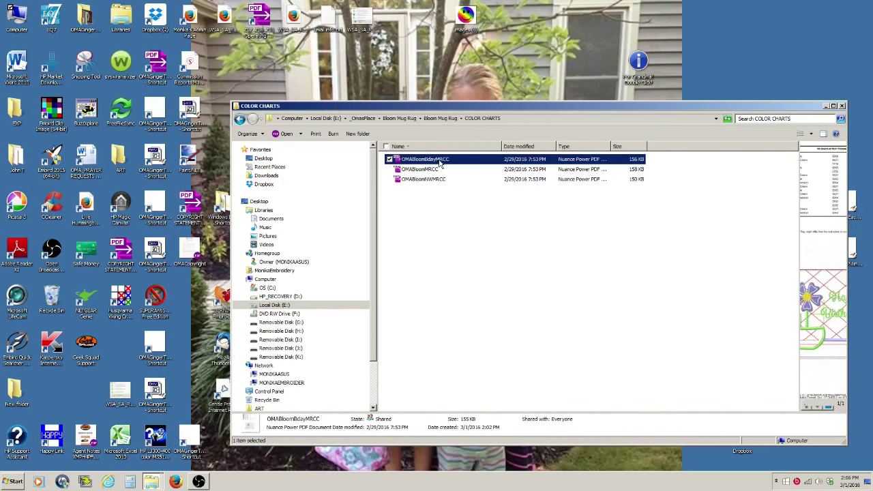
pyautogui.click(440, 161)
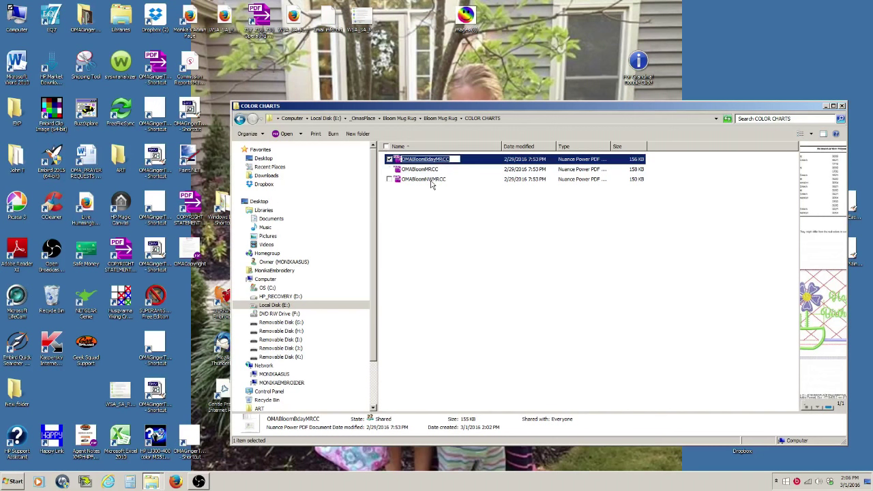
pyautogui.keyDown('shift'); pyautogui.click(431, 180); pyautogui.keyUp('shift')
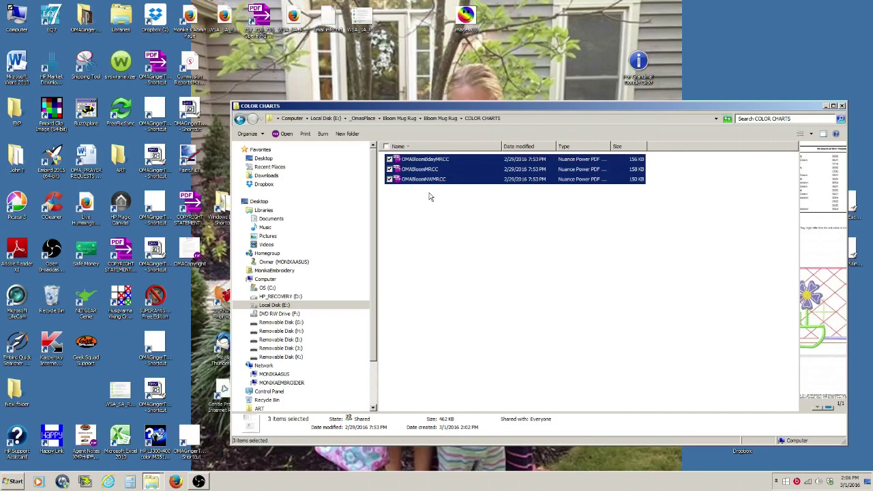
pyautogui.rightClick(428, 197)
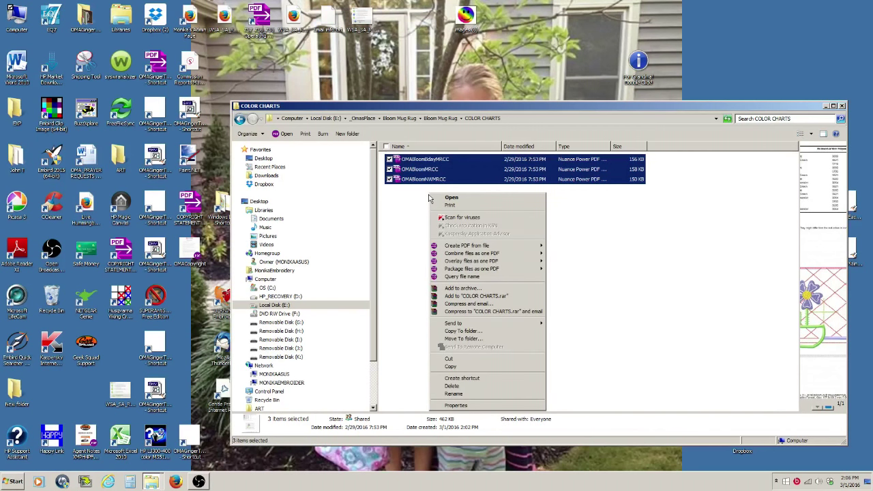
pyautogui.click(508, 367)
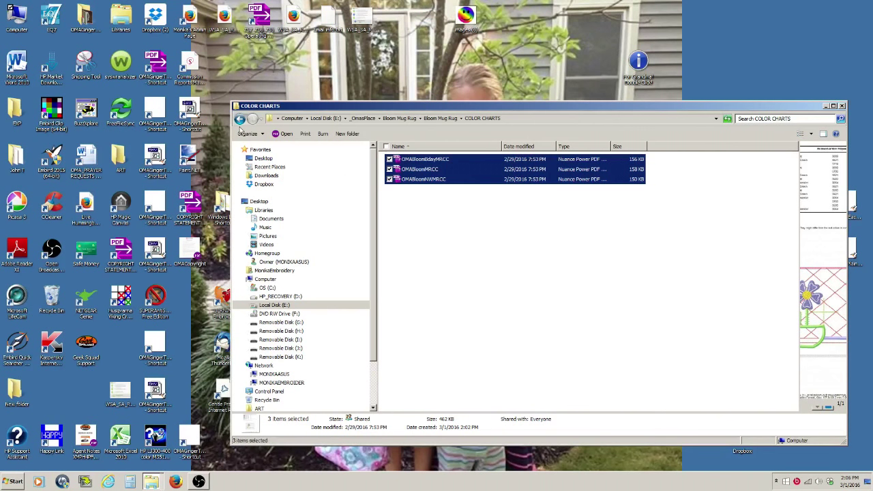
# Step: Paste the three color chart PDFs into the PES folder, then open INSTRUCTIONS
pyautogui.click(239, 119)
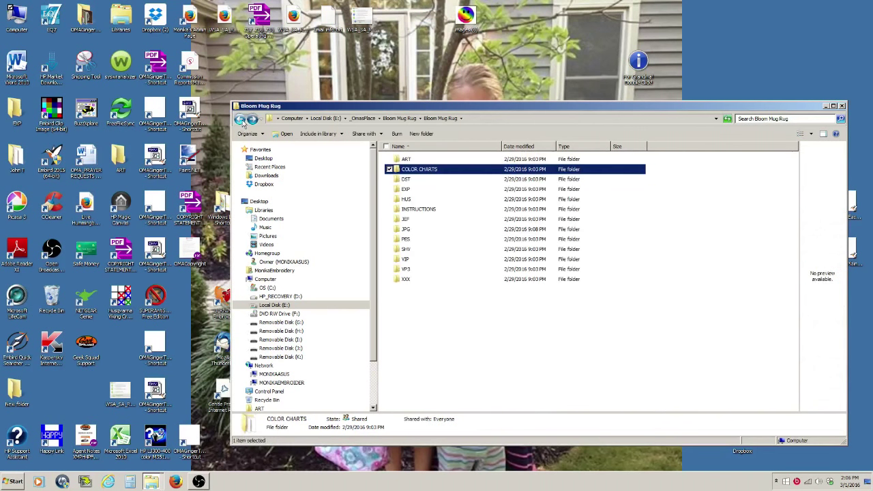
pyautogui.doubleClick(407, 239)
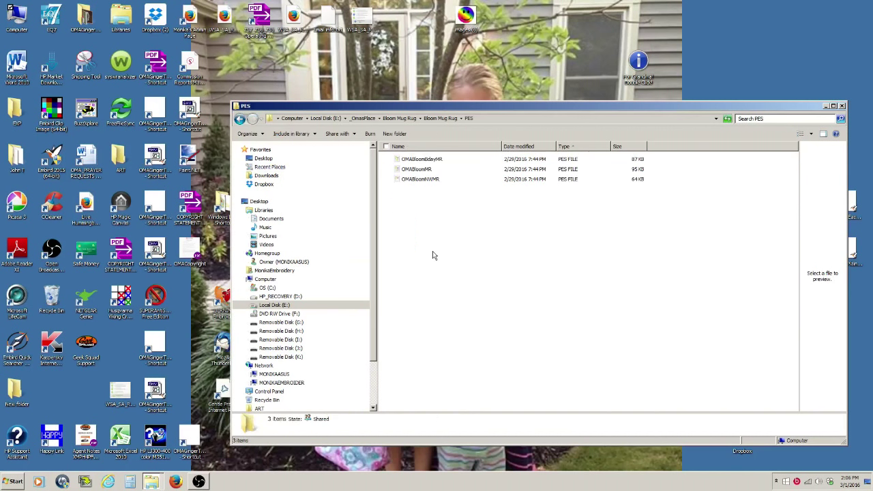
pyautogui.rightClick(432, 252)
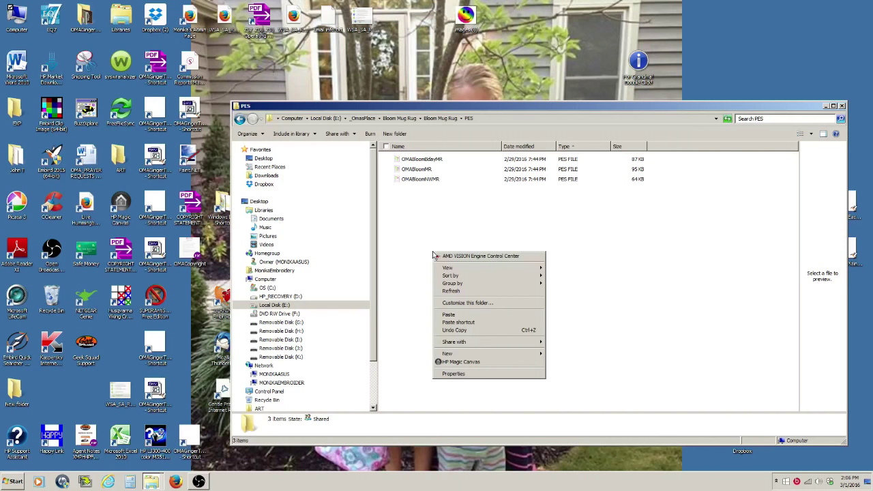
pyautogui.click(461, 315)
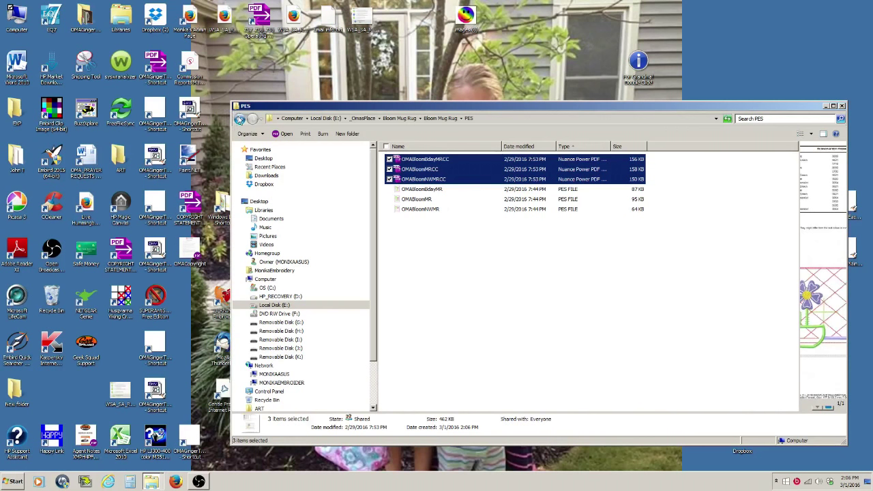
pyautogui.click(239, 119)
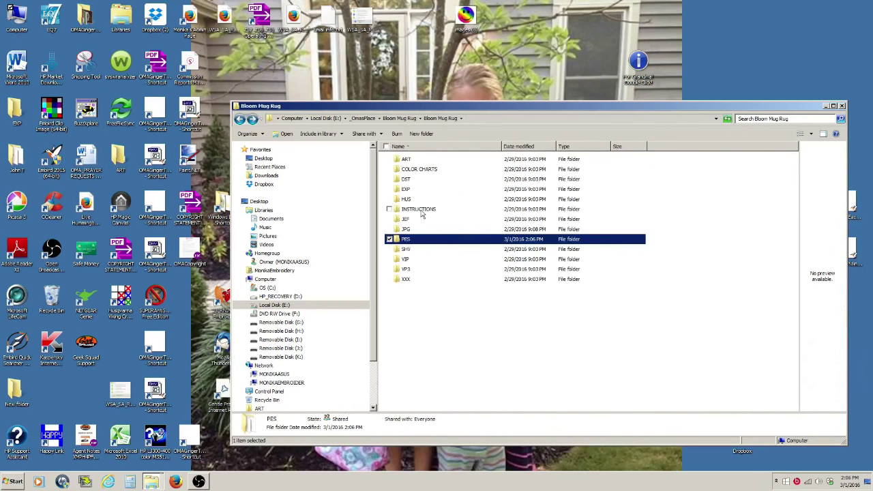
pyautogui.doubleClick(420, 210)
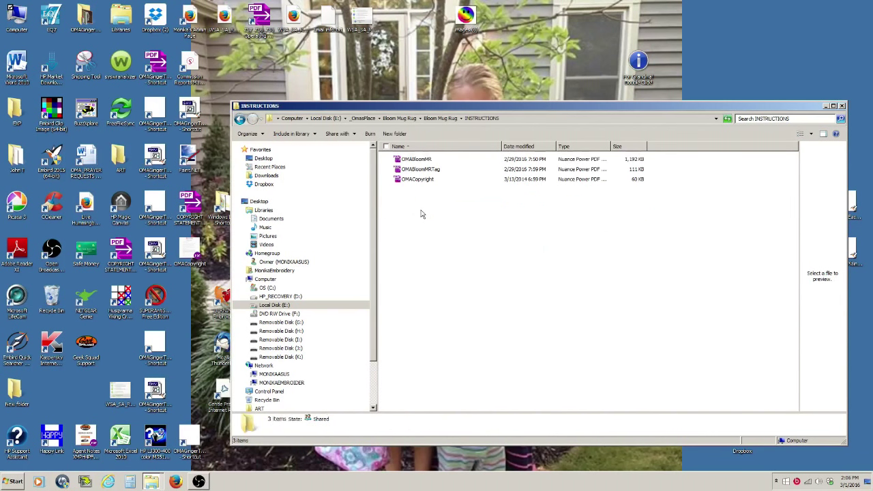
# Step: Copy OMABloomMR, OMABloomMRTag and OMACopyright PDFs and paste them into PES
pyautogui.click(431, 163)
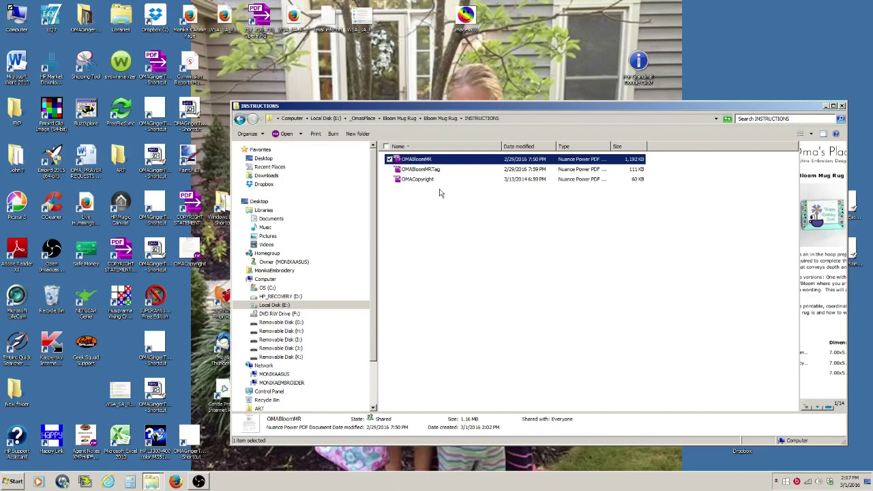
pyautogui.keyDown('shift'); pyautogui.click(422, 180); pyautogui.keyUp('shift')
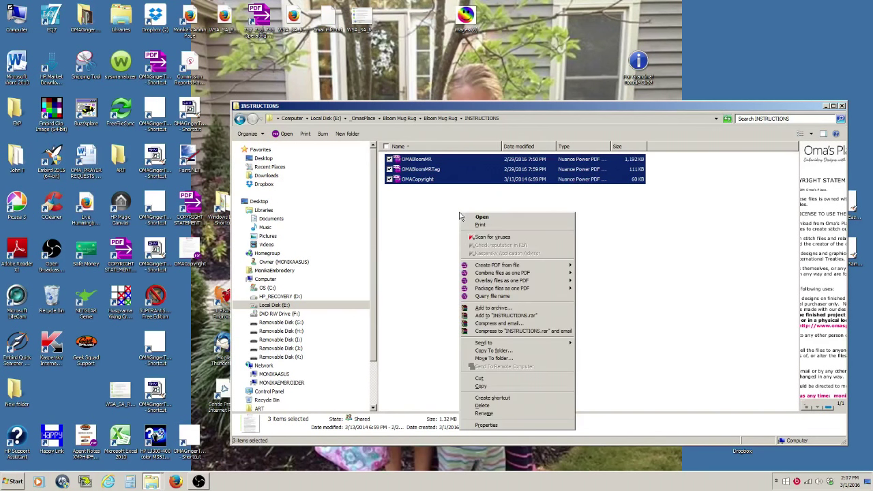
pyautogui.click(499, 385)
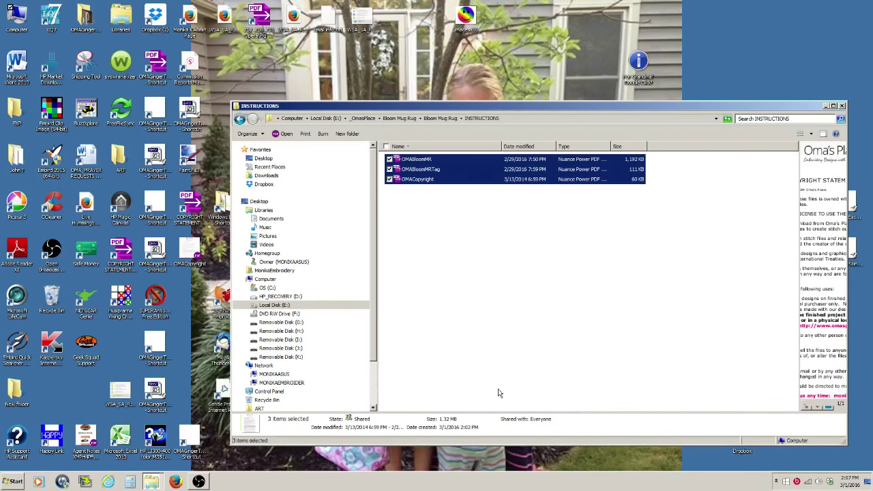
pyautogui.click(239, 119)
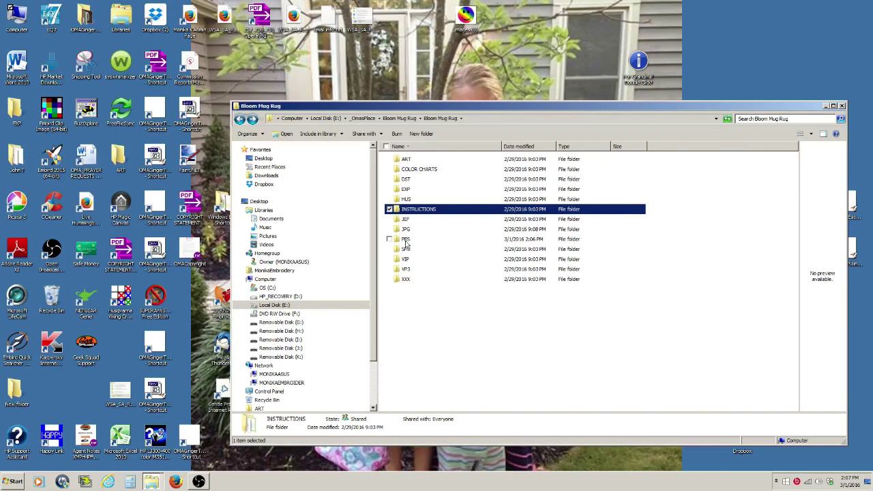
pyautogui.doubleClick(406, 240)
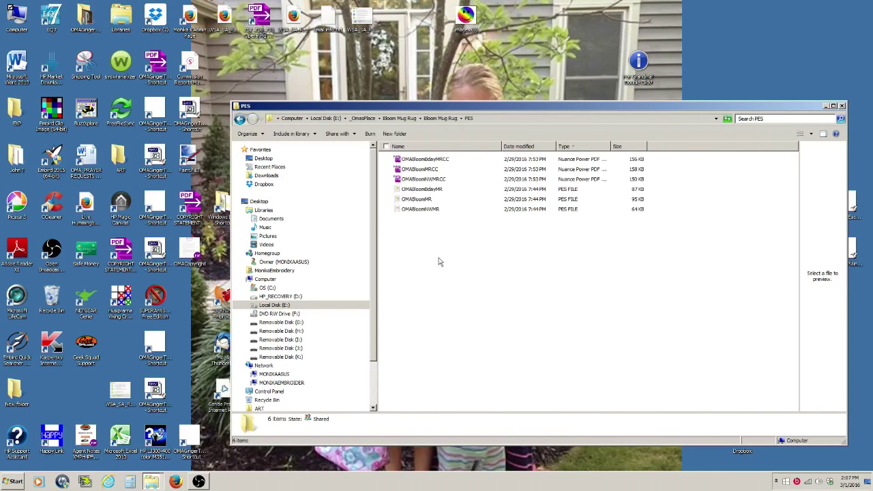
pyautogui.rightClick(439, 262)
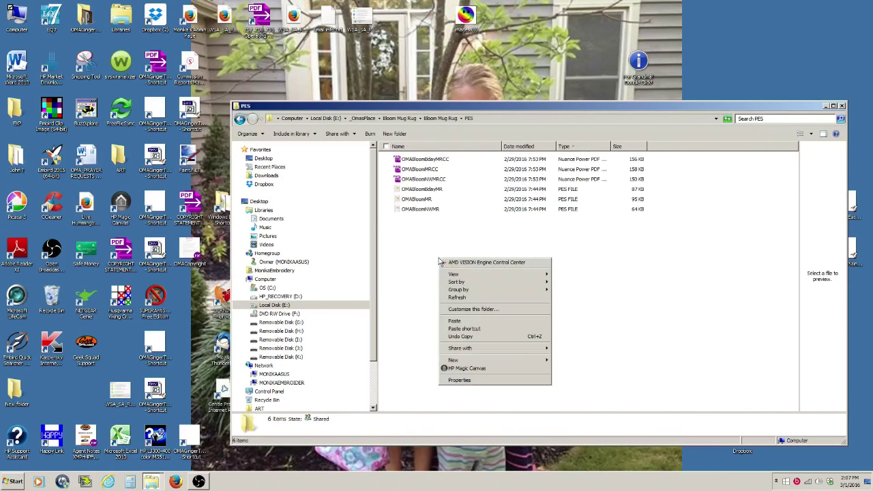
pyautogui.click(468, 322)
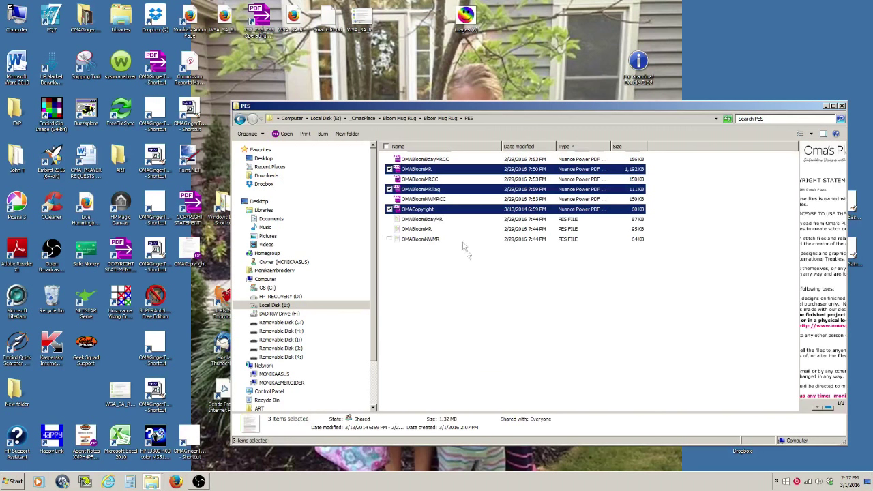
# Step: Sort the nine PES files by type with the PES stitch files first, then go back to Bloom Mug Rug
pyautogui.click(453, 293)
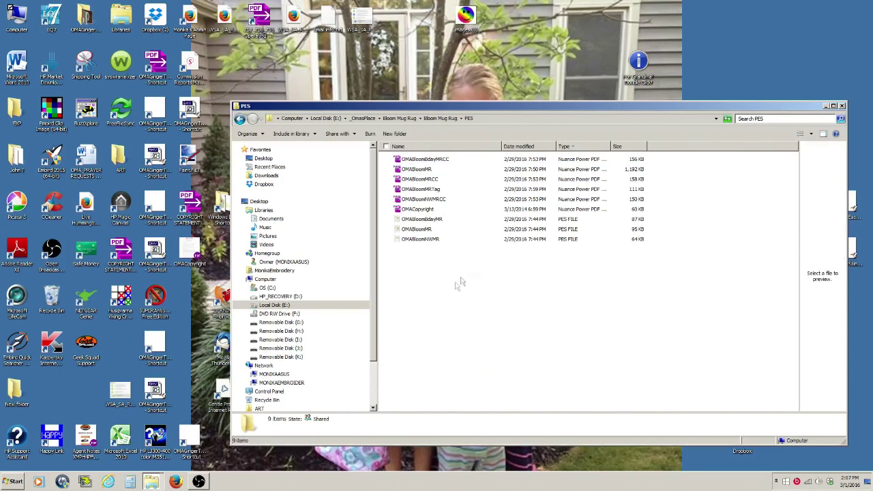
pyautogui.click(566, 148)
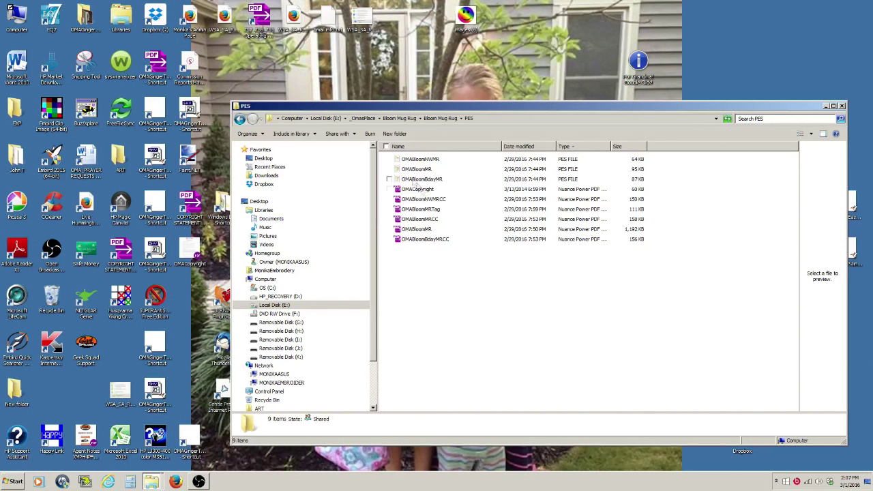
pyautogui.click(240, 119)
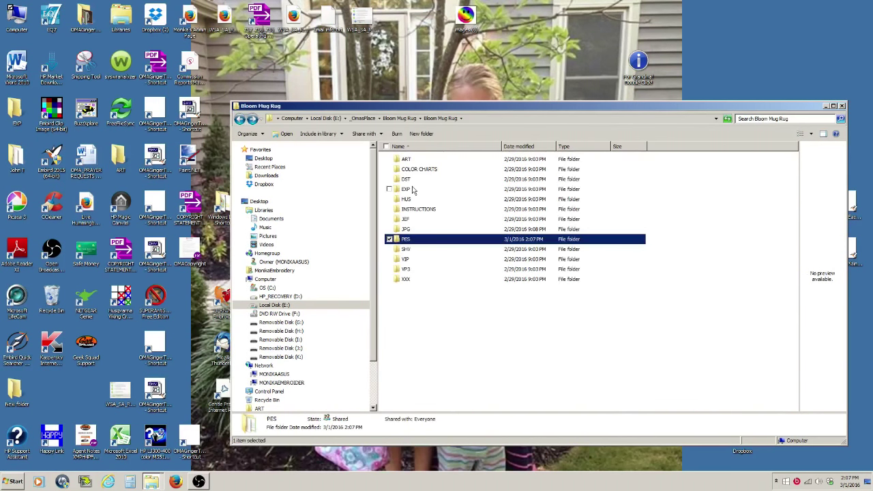
# Step: Delete the eight folders from ART through JPG to the Recycle Bin
pyautogui.click(409, 159)
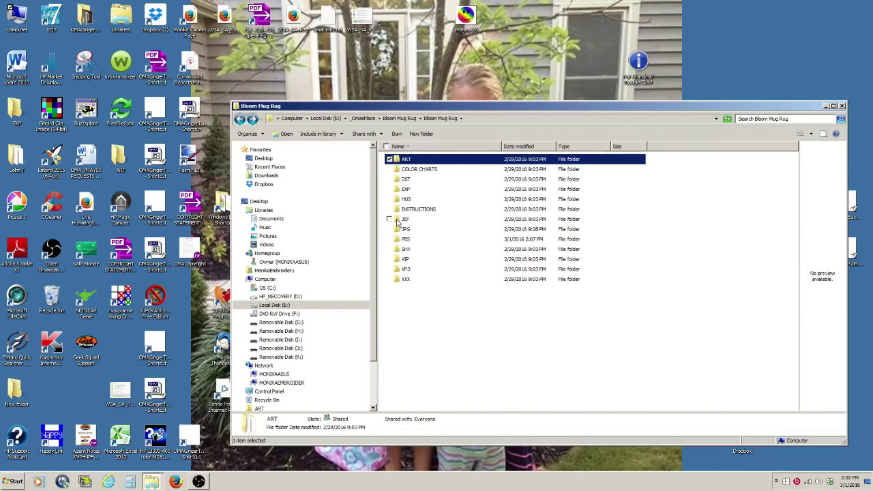
pyautogui.keyDown('shift'); pyautogui.click(397, 223); pyautogui.keyUp('shift')
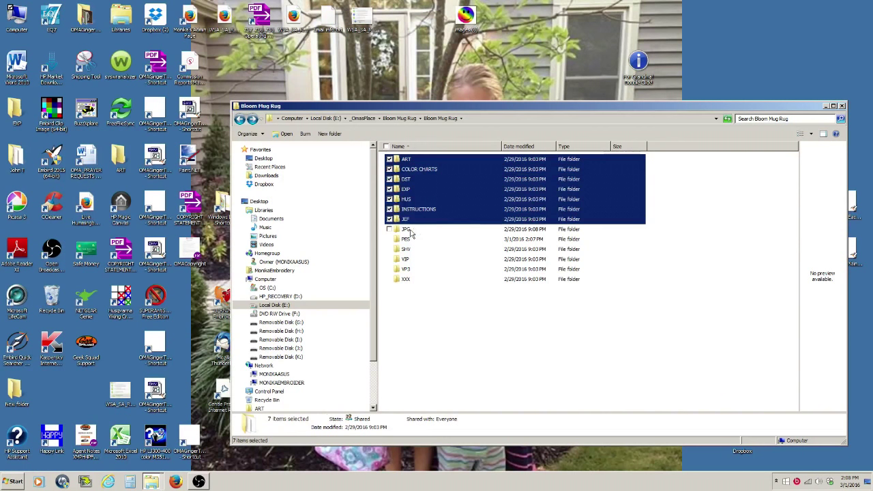
pyautogui.keyDown('shift'); pyautogui.click(409, 230); pyautogui.keyUp('shift')
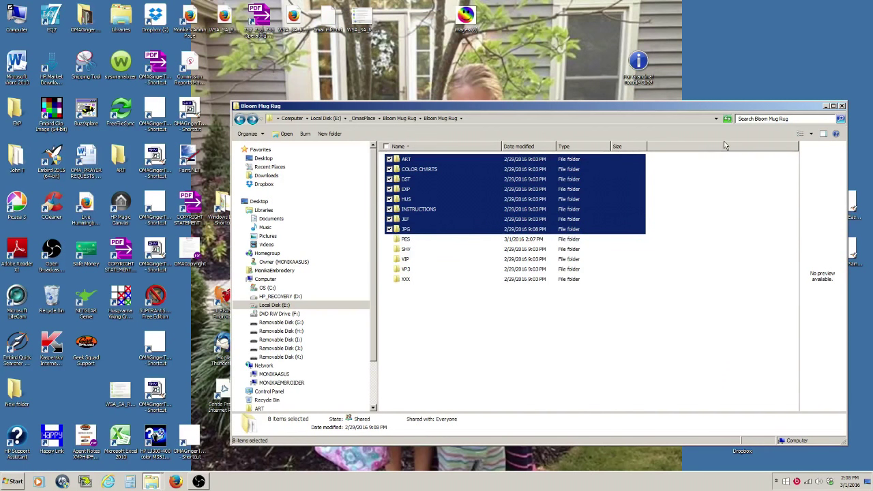
pyautogui.press('Delete')
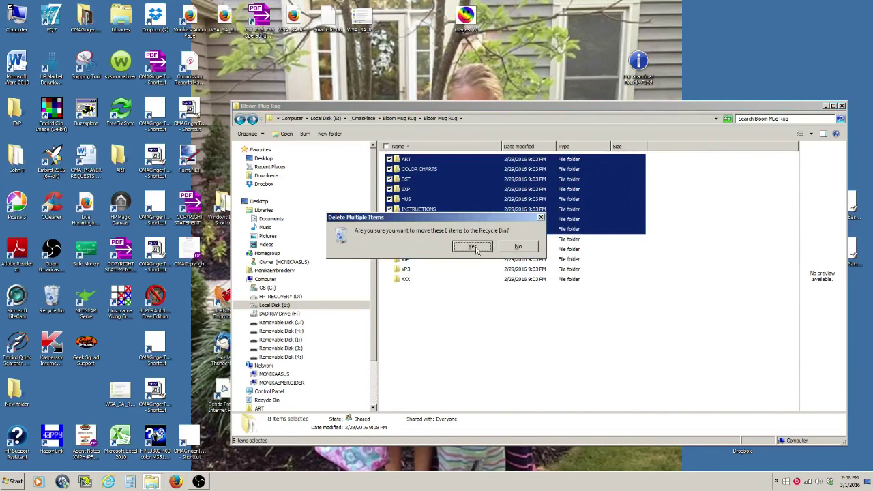
pyautogui.click(478, 250)
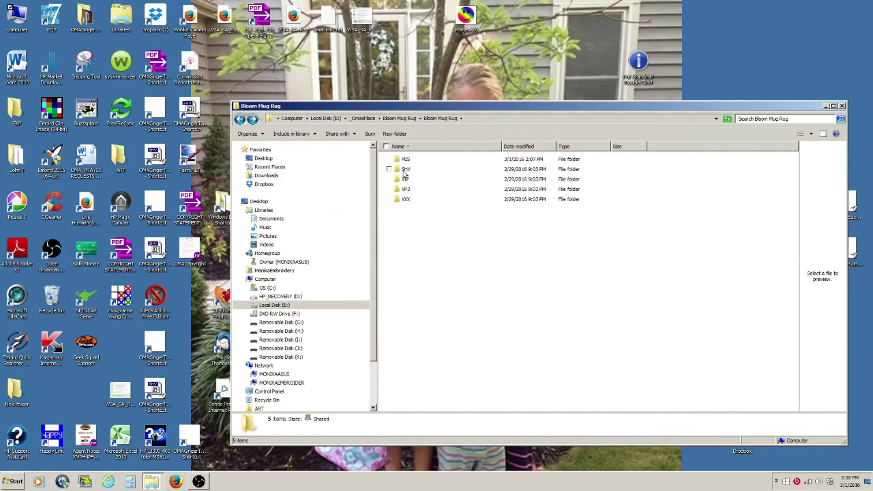
# Step: Permanently delete the four remaining folders from SHV through XXX
pyautogui.click(406, 170)
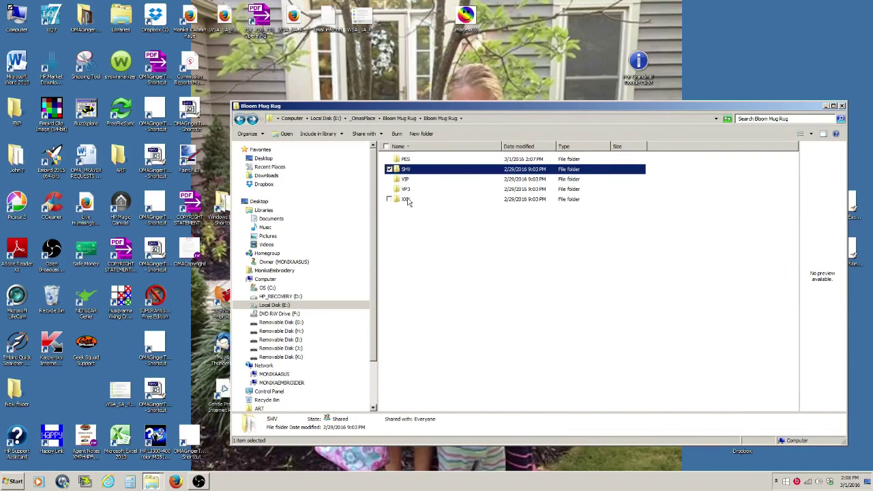
pyautogui.keyDown('shift'); pyautogui.click(407, 200); pyautogui.keyUp('shift')
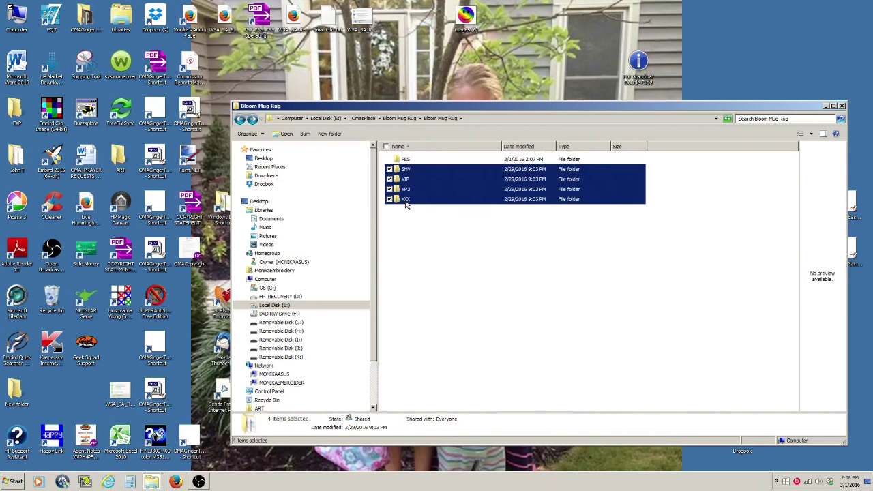
pyautogui.rightClick(409, 225)
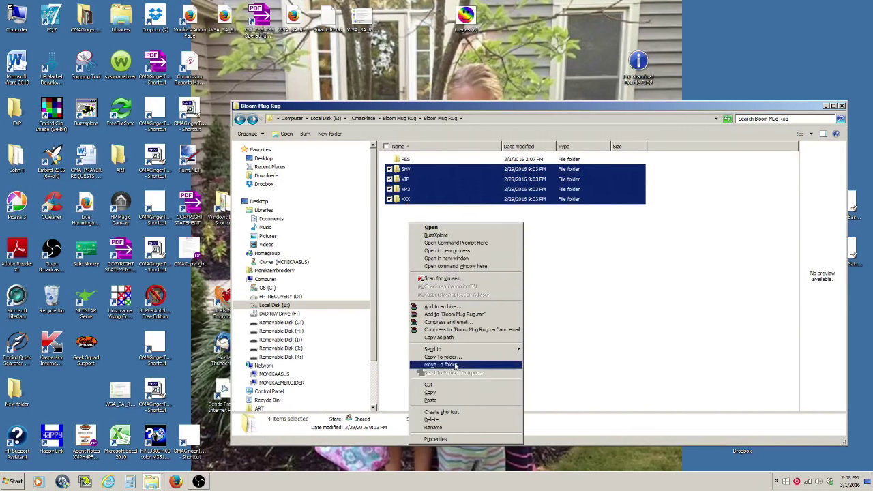
pyautogui.click(461, 419)
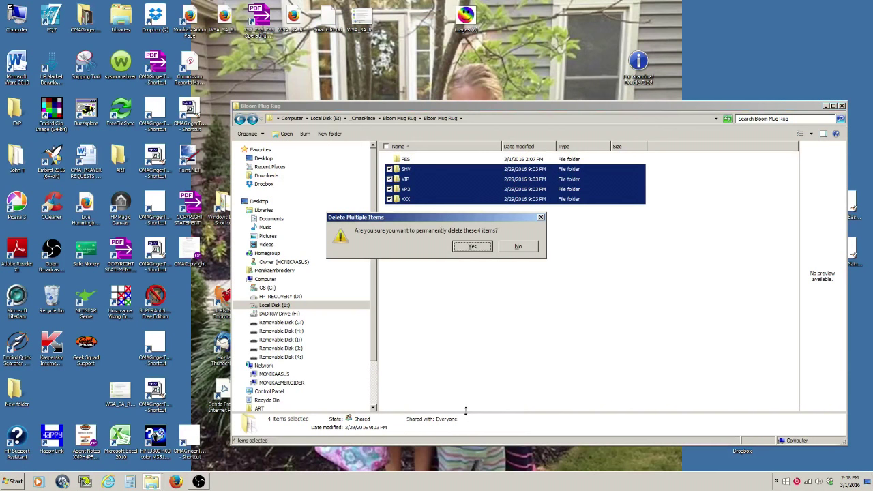
pyautogui.click(477, 247)
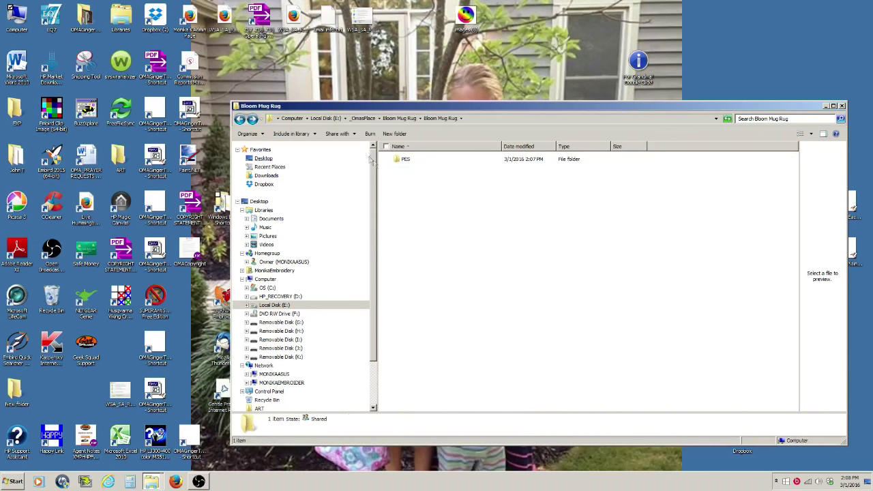
# Step: Check the nine files inside PES, go back up to _OmasPlace, and close Explorer
pyautogui.doubleClick(403, 159)
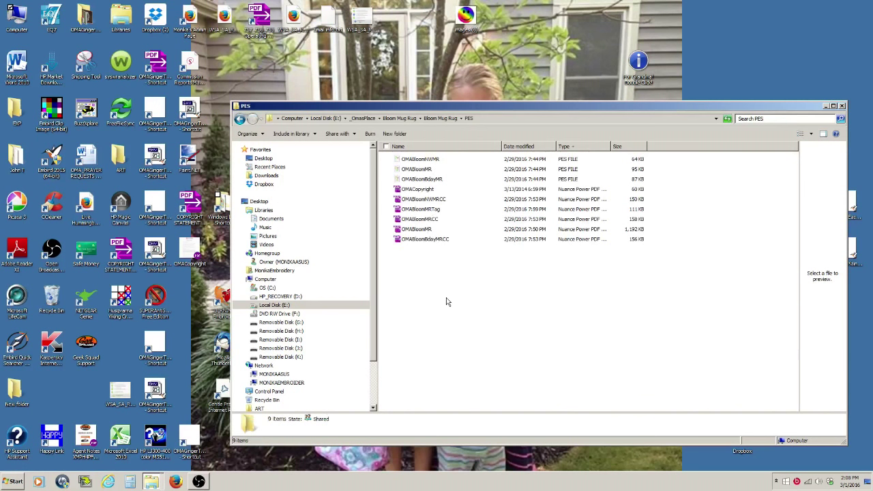
pyautogui.click(240, 120)
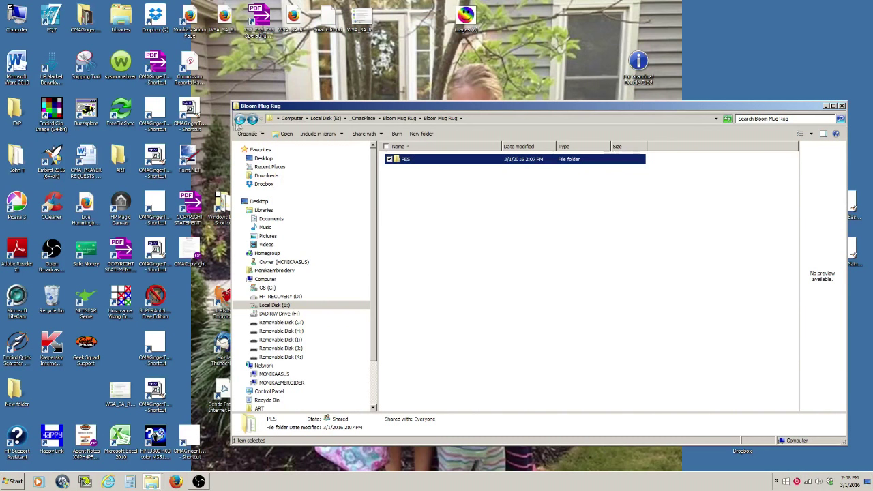
pyautogui.click(238, 119)
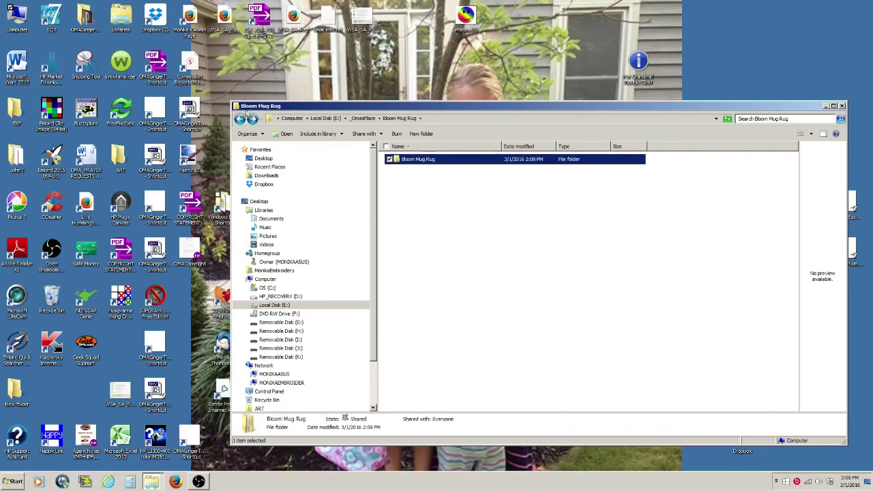
pyautogui.click(242, 120)
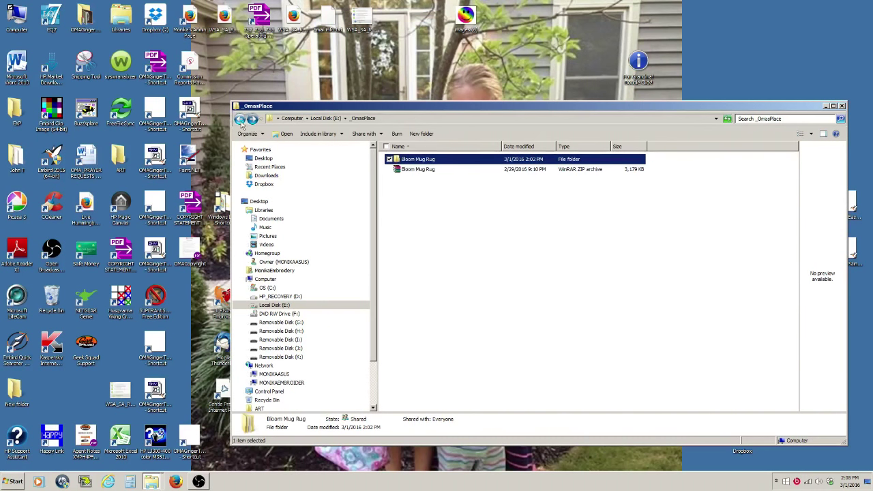
pyautogui.click(843, 107)
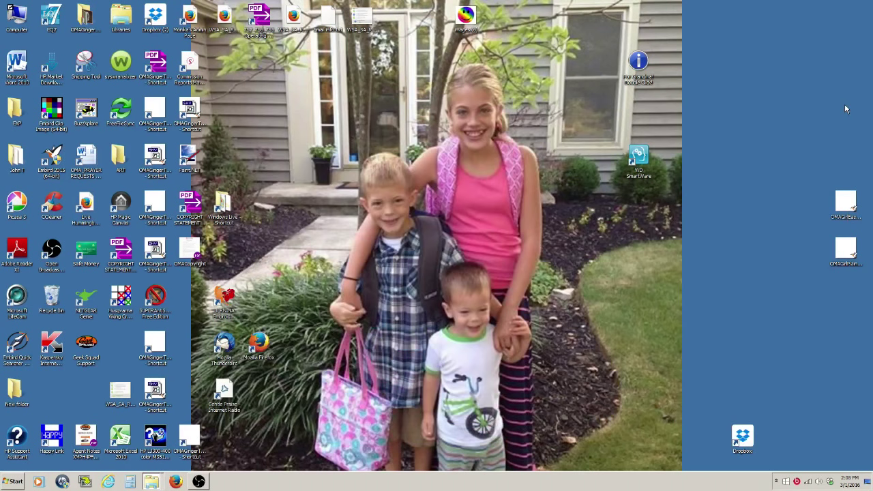